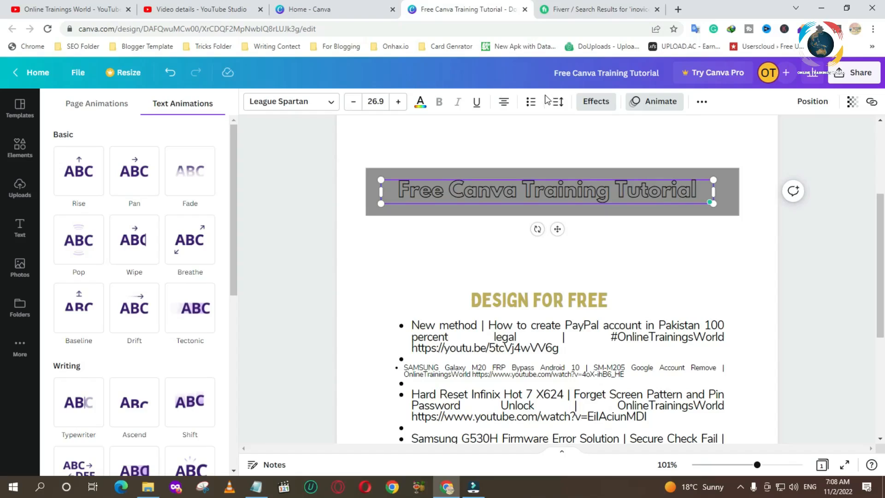
# - Apply the Glitch text effect to the title and set its direction to 24
pyautogui.click(596, 101)
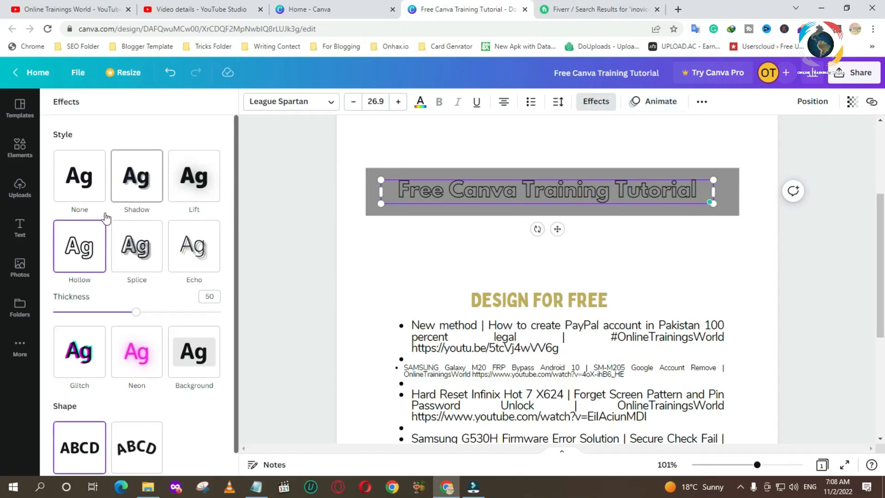
pyautogui.scroll(-1, 94, 279)
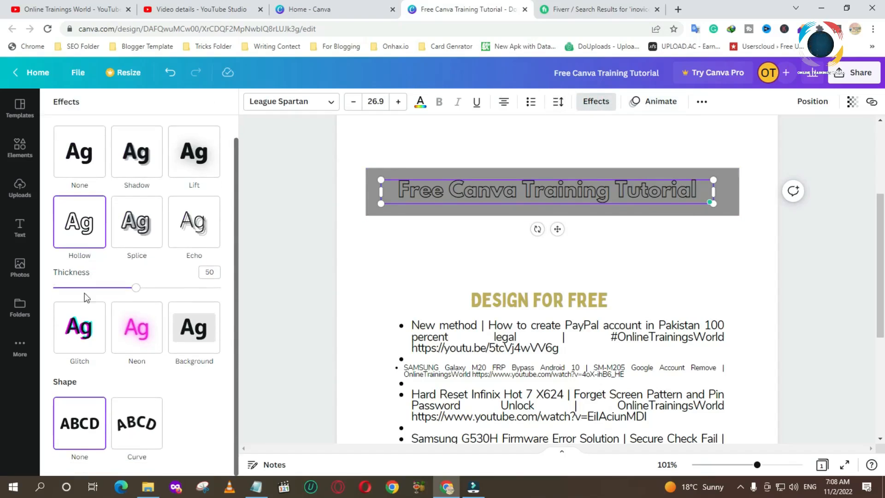
pyautogui.click(78, 332)
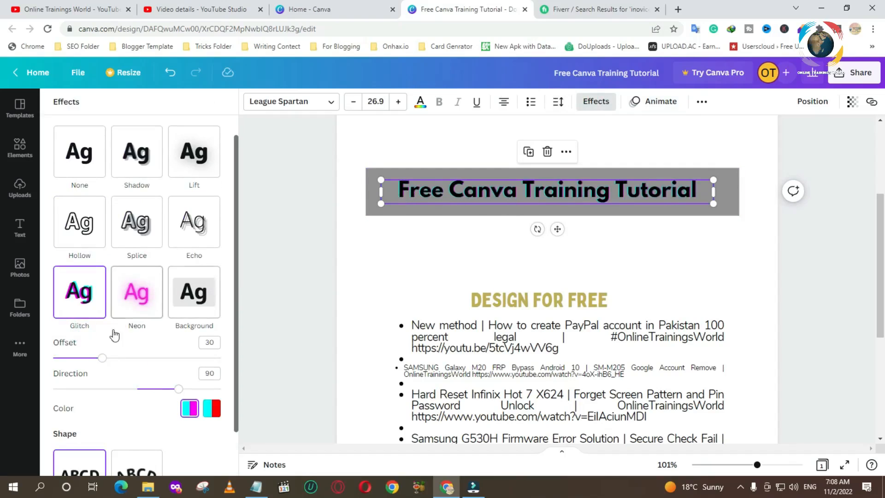
pyautogui.moveTo(178, 391); pyautogui.dragTo(148, 388)
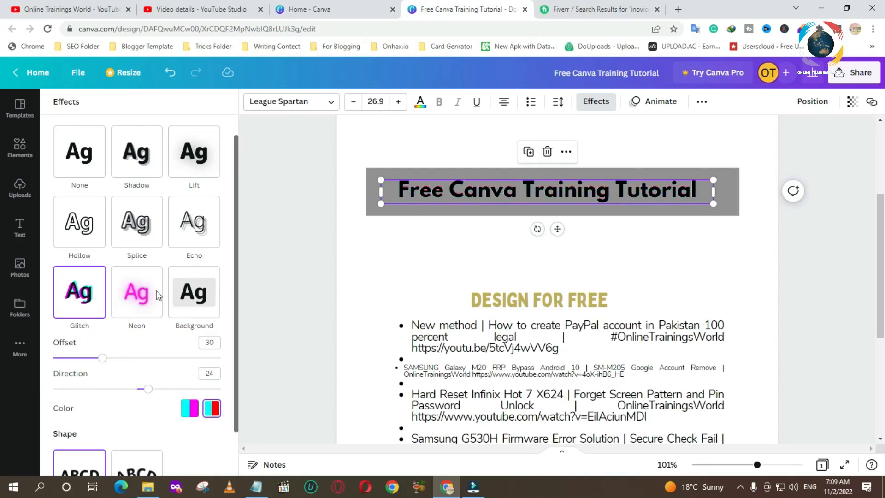
# - Apply the Background text effect to the title instead
pyautogui.click(136, 292)
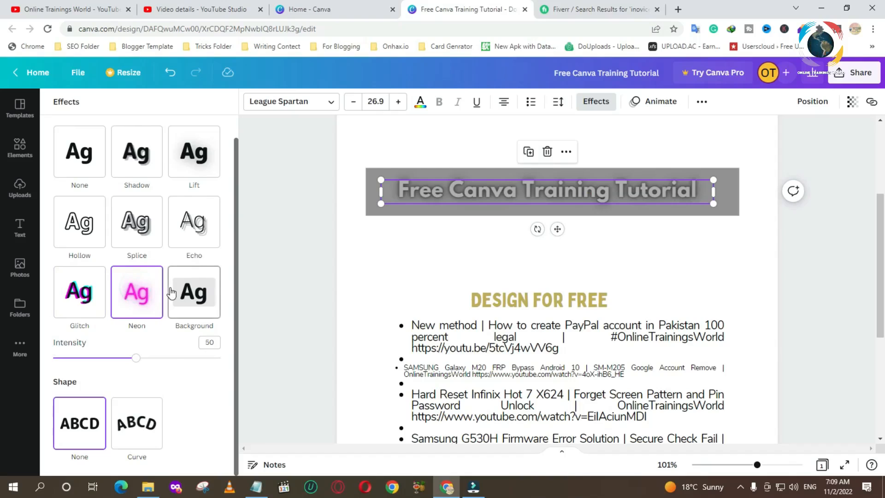
pyautogui.click(197, 301)
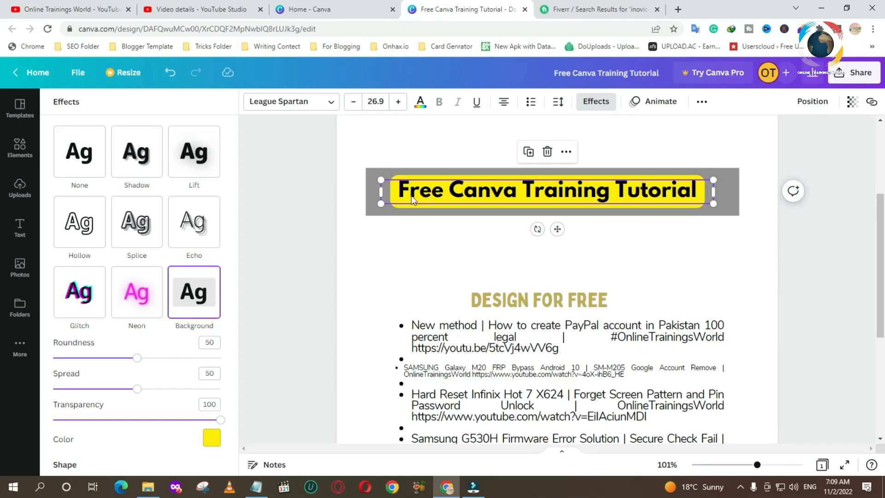
# - Give the title the Curve shape and set the curve to 19
pyautogui.scroll(-2, 183, 294)
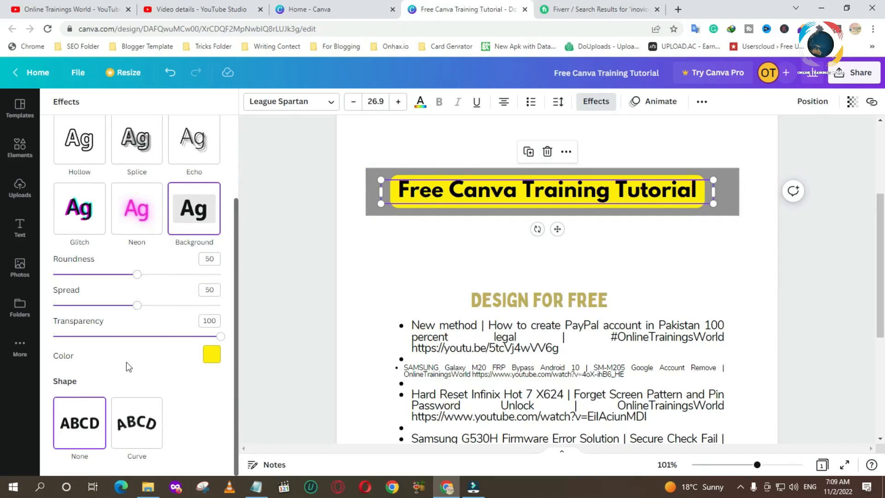
pyautogui.click(135, 425)
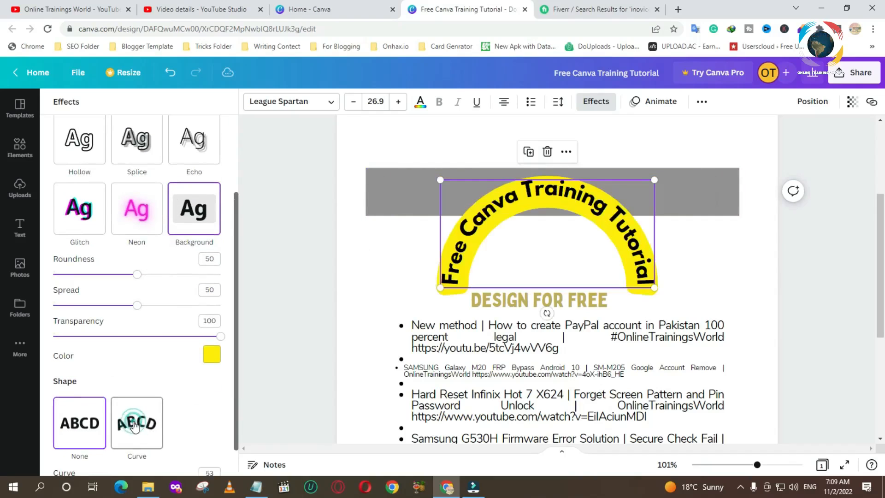
pyautogui.scroll(-1, 179, 411)
pyautogui.scroll(-3, 537, 257)
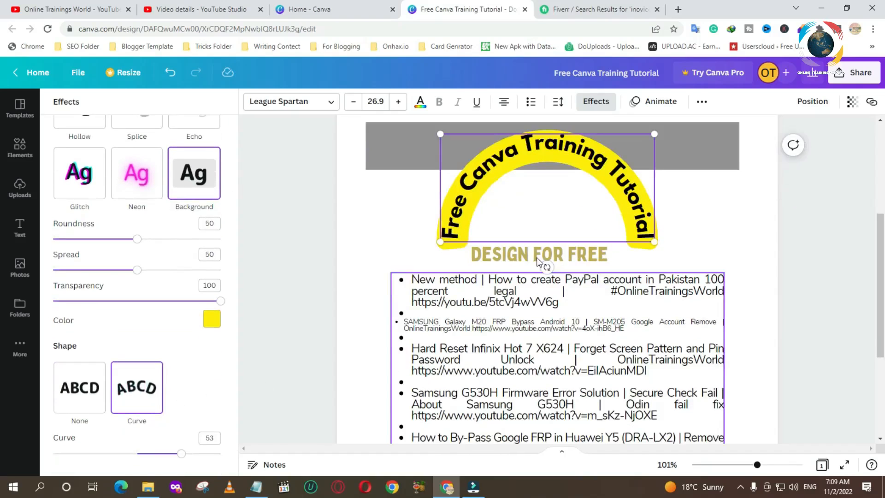
pyautogui.scroll(3, 363, 383)
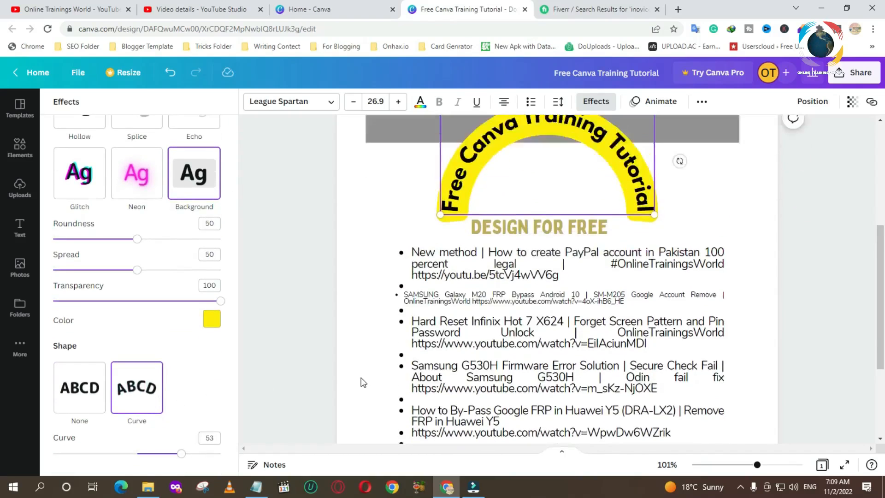
pyautogui.moveTo(181, 454); pyautogui.dragTo(153, 454)
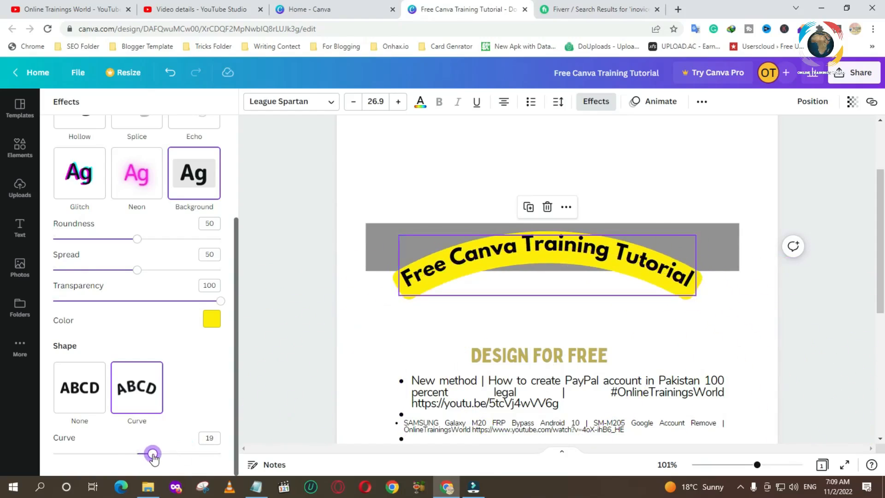
# - Move the curved title upward and try other curve amounts on the slider
pyautogui.moveTo(559, 244); pyautogui.dragTo(570, 141)
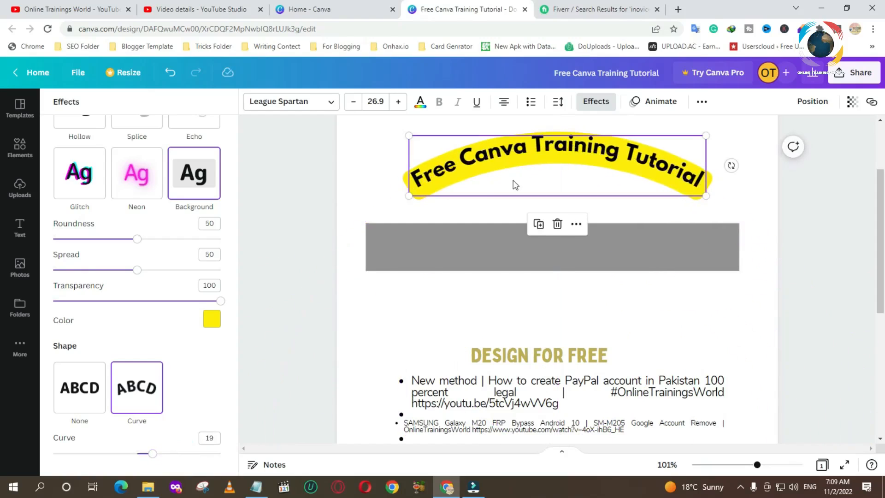
pyautogui.moveTo(151, 457); pyautogui.dragTo(208, 454)
pyautogui.click(103, 453)
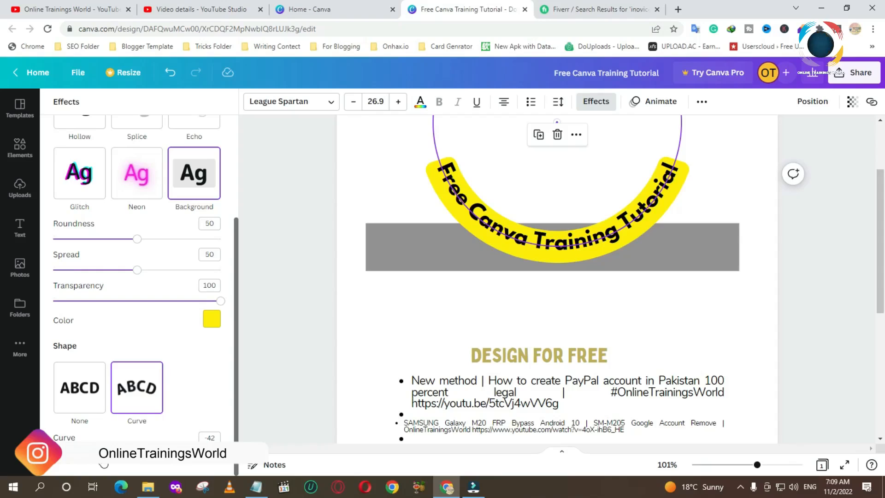
pyautogui.moveTo(103, 454); pyautogui.dragTo(150, 454)
# - Set the curve to 0 and move the title back into the grey band
pyautogui.click(209, 438)
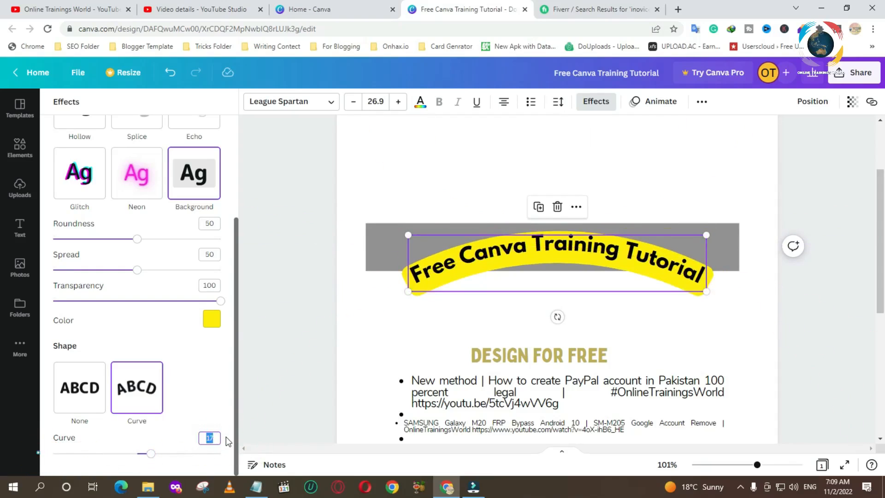
pyautogui.write('0')
pyautogui.press('Return')
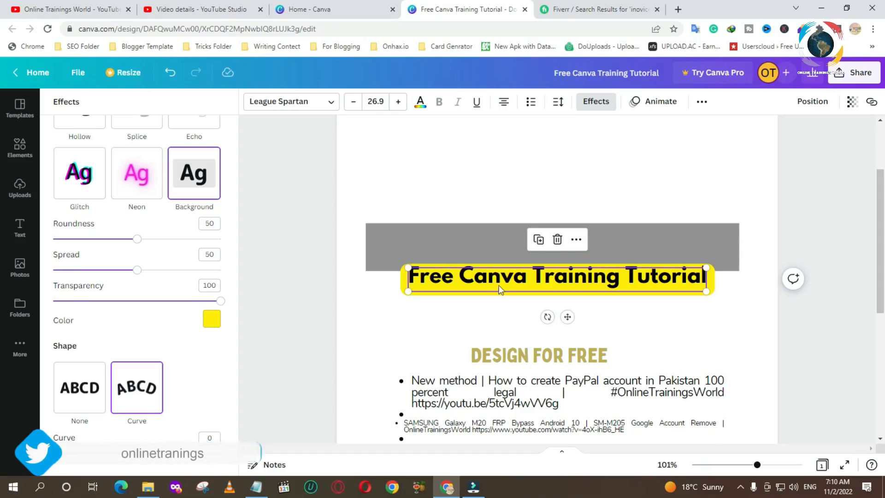
pyautogui.moveTo(501, 289); pyautogui.dragTo(505, 256)
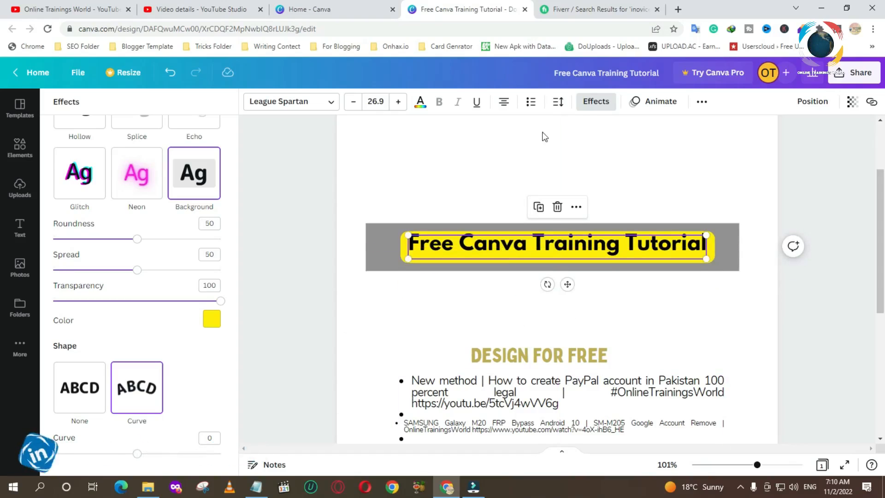
# - Apply the Fade text animation to the title, animating on both enter and exit
pyautogui.click(496, 246)
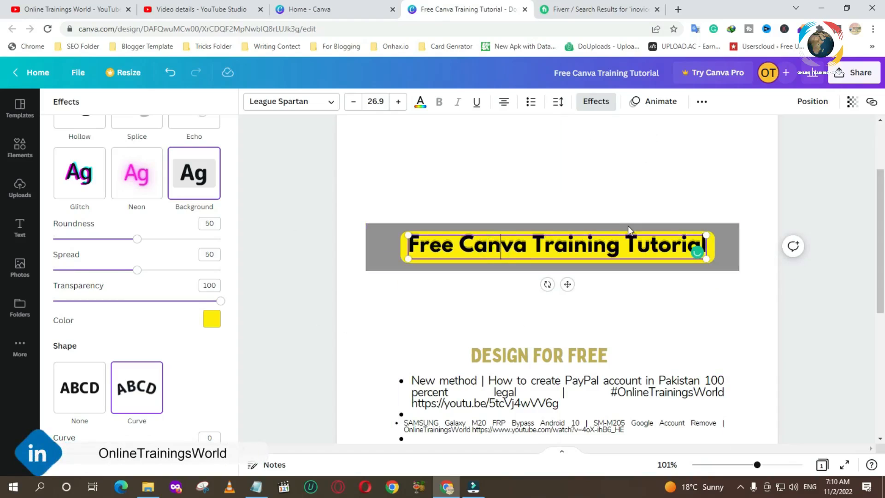
pyautogui.click(664, 103)
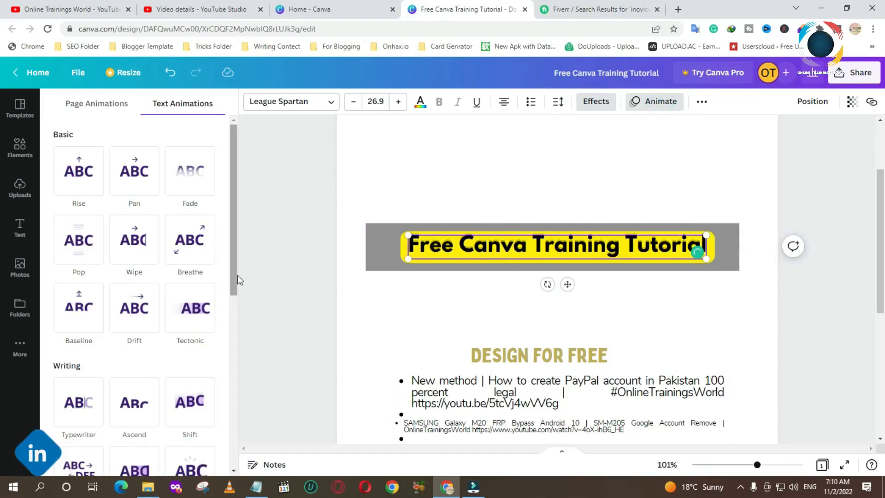
pyautogui.click(79, 174)
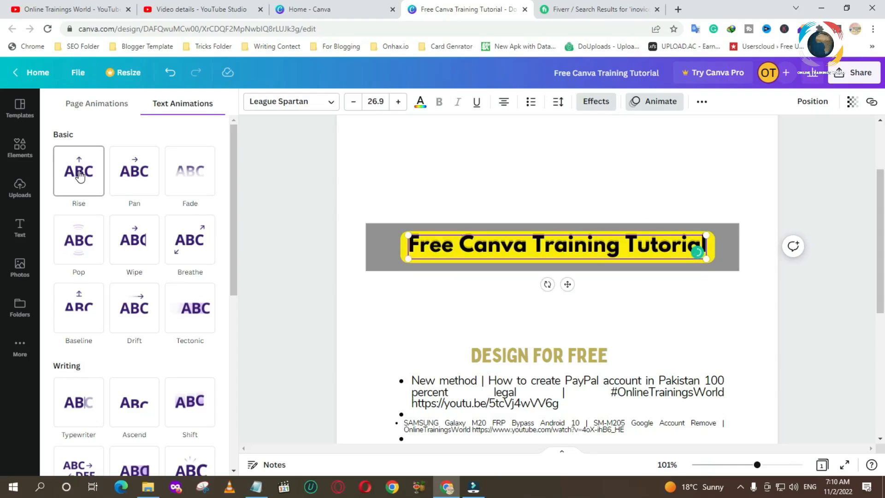
pyautogui.click(79, 174)
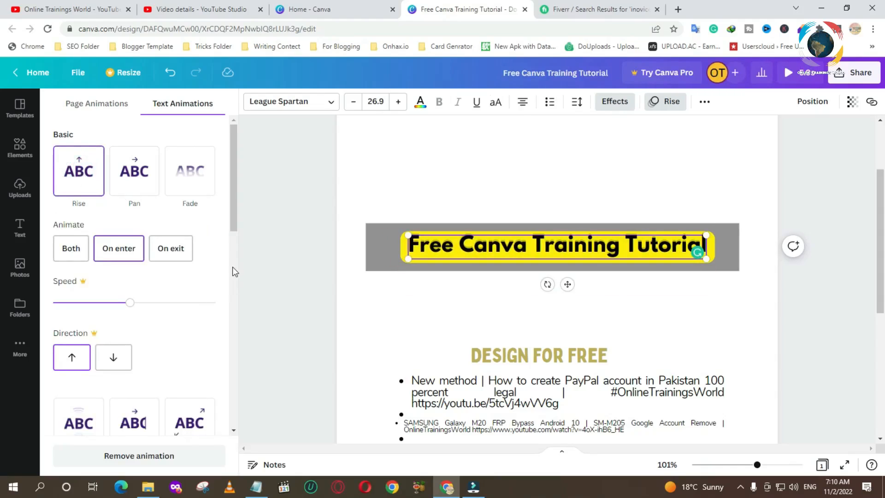
pyautogui.click(131, 177)
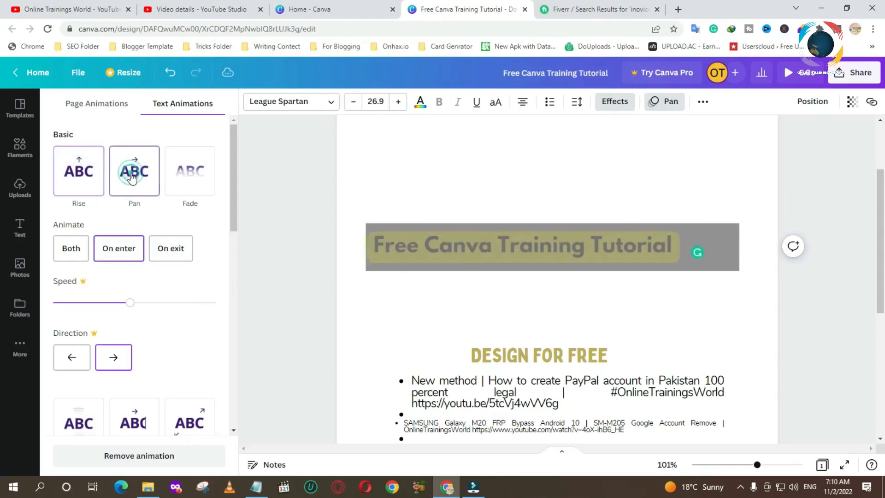
pyautogui.click(198, 177)
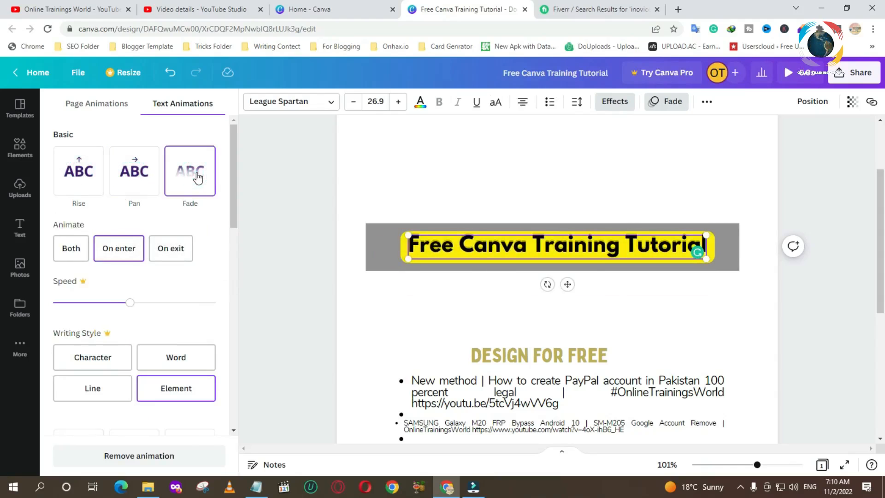
pyautogui.click(71, 248)
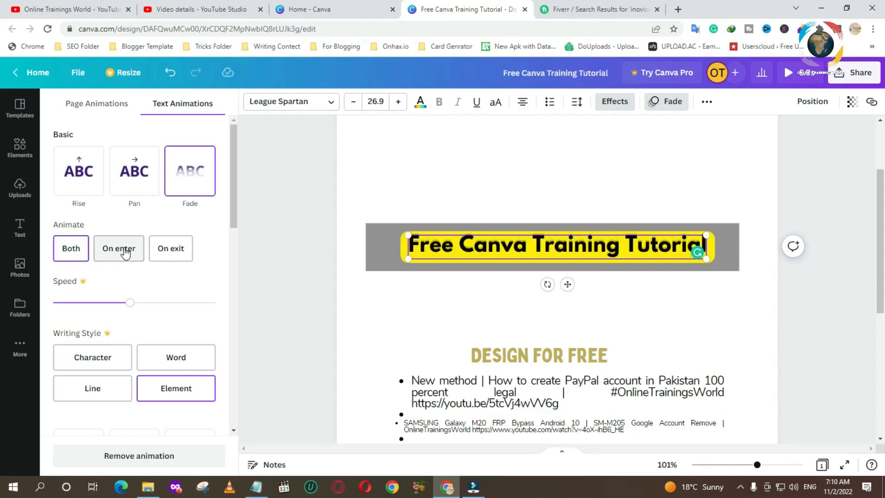
# - Try to change the Fade animation's speed
pyautogui.click(130, 304)
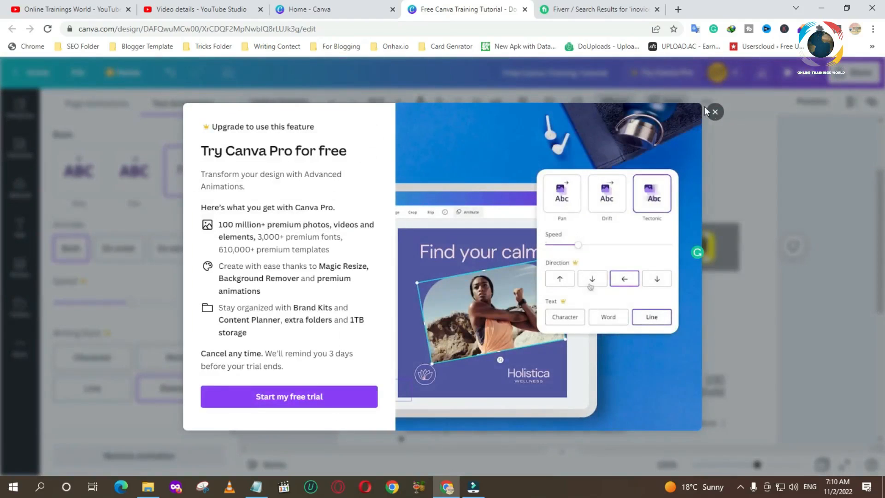
pyautogui.click(706, 110)
pyautogui.click(90, 358)
pyautogui.click(715, 112)
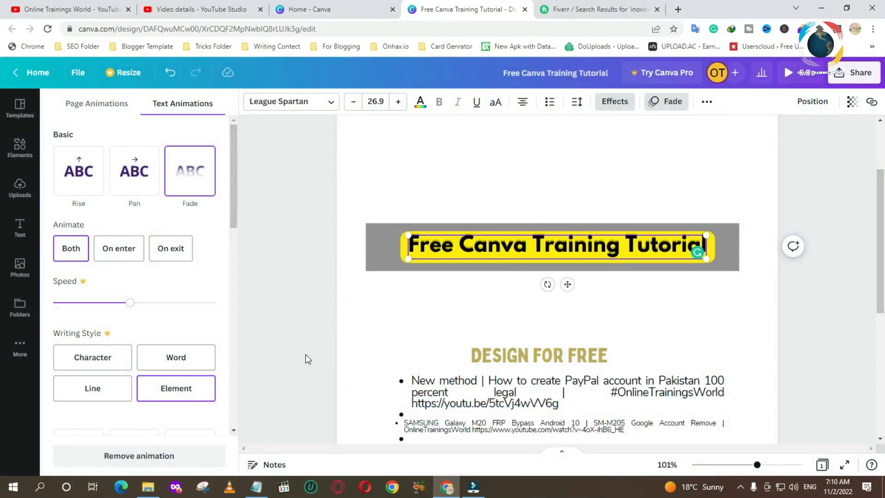
# - Preview the other text animation styles on the title
pyautogui.moveTo(232, 220); pyautogui.dragTo(236, 331)
pyautogui.click(79, 226)
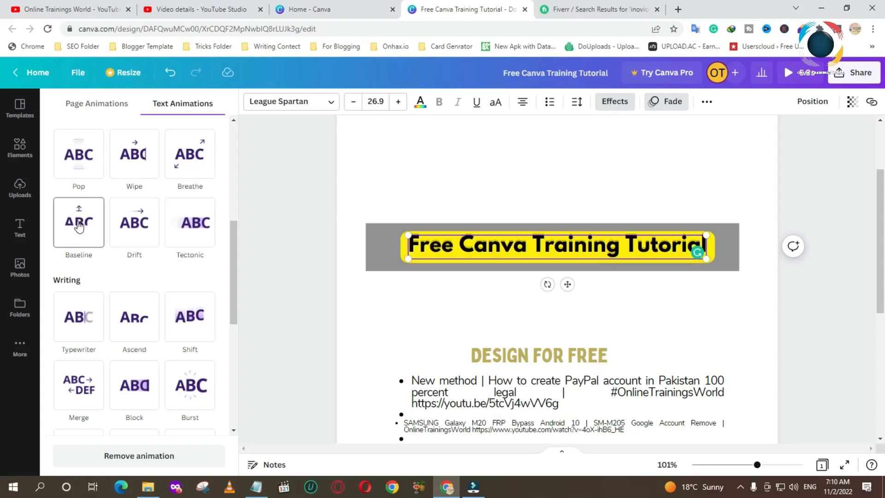
pyautogui.click(81, 330)
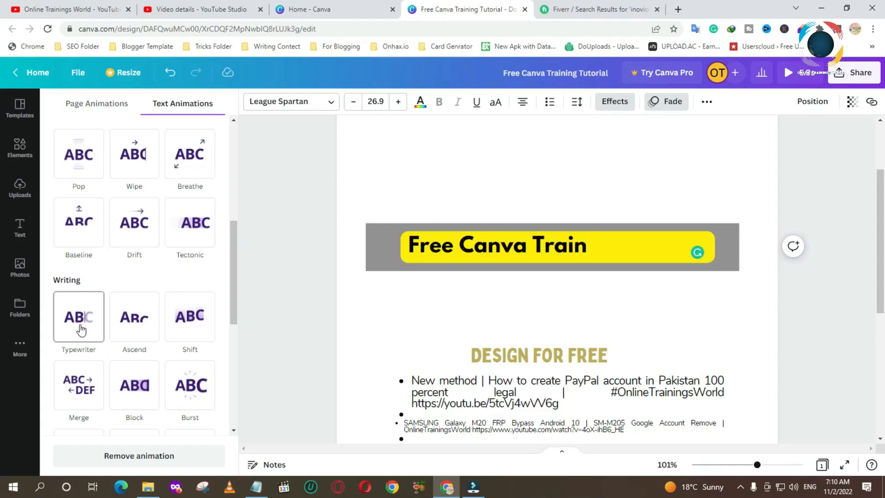
pyautogui.click(138, 330)
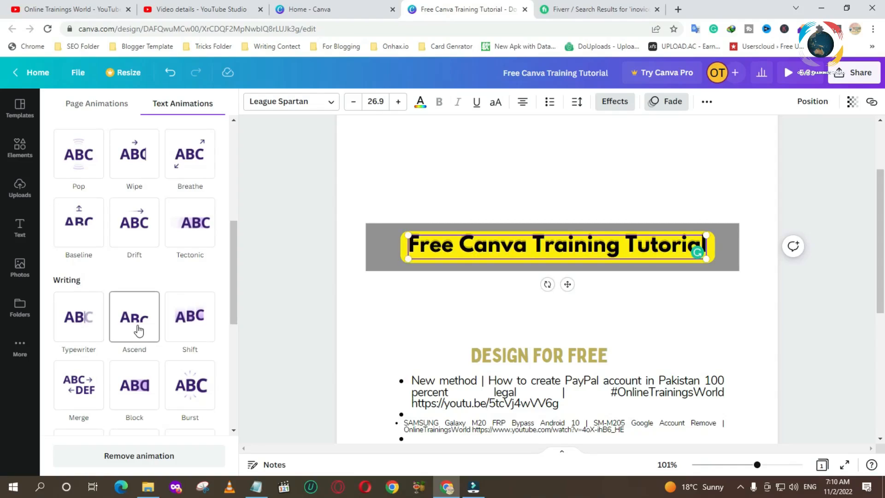
pyautogui.scroll(-4, 175, 332)
pyautogui.click(81, 301)
pyautogui.scroll(-3, 188, 369)
pyautogui.click(98, 232)
pyautogui.click(80, 306)
pyautogui.click(140, 307)
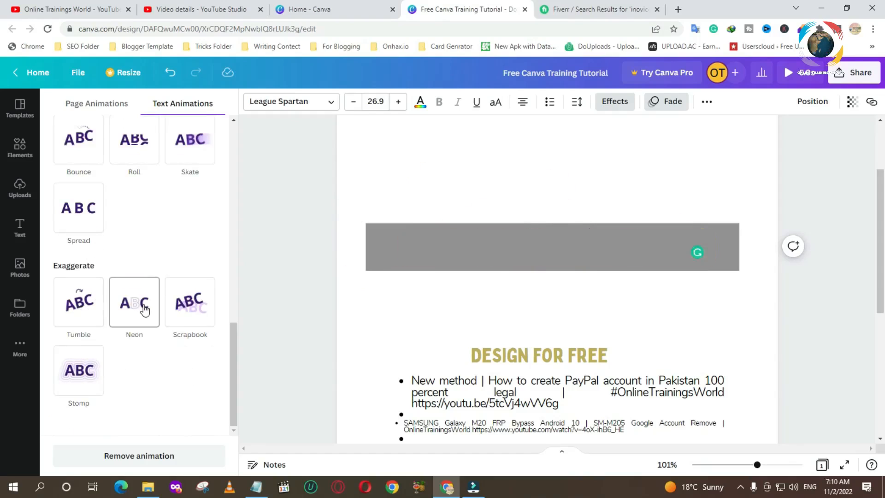
pyautogui.click(179, 294)
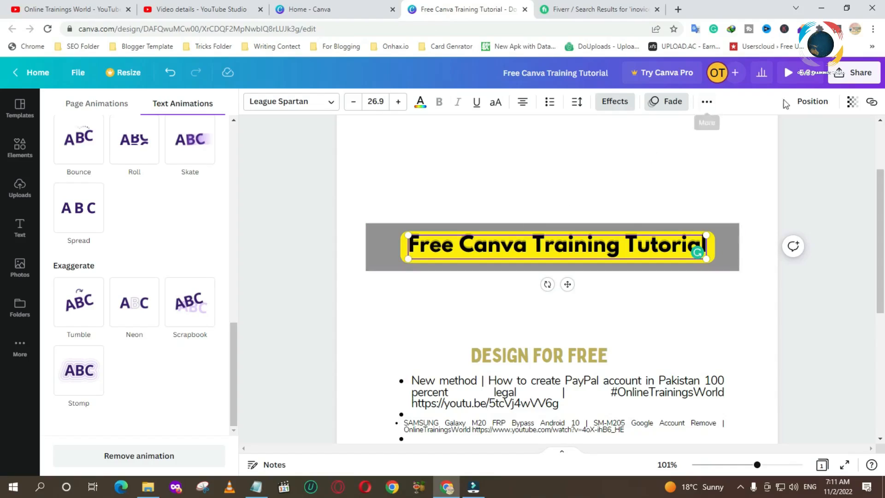
# - Open the position options, then try the title's transparency at 14 and return it to 100
pyautogui.click(811, 102)
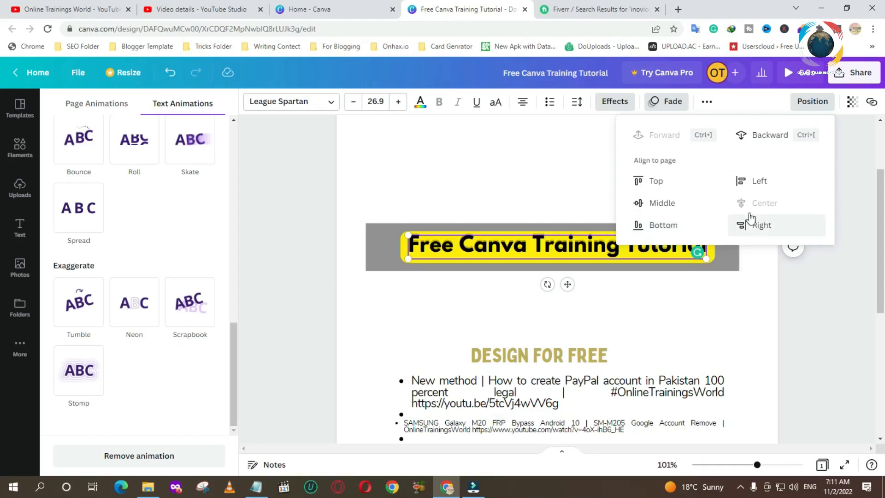
pyautogui.click(523, 254)
pyautogui.click(853, 103)
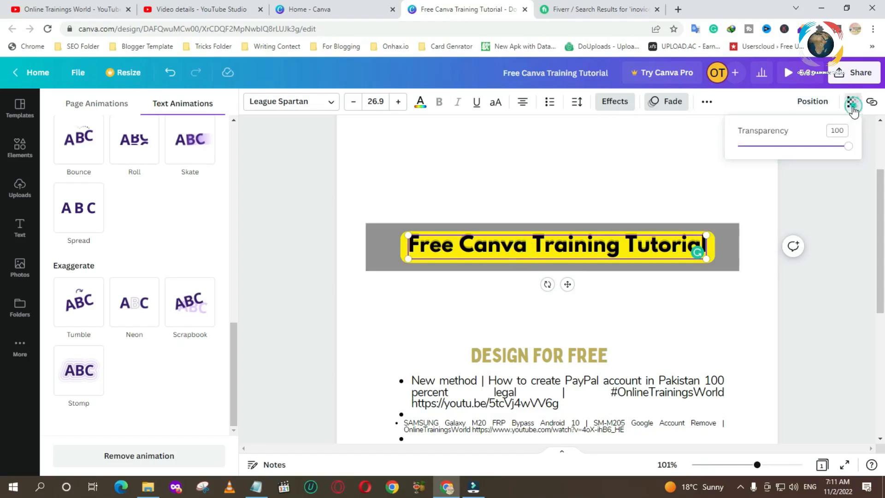
pyautogui.moveTo(847, 147); pyautogui.dragTo(754, 147)
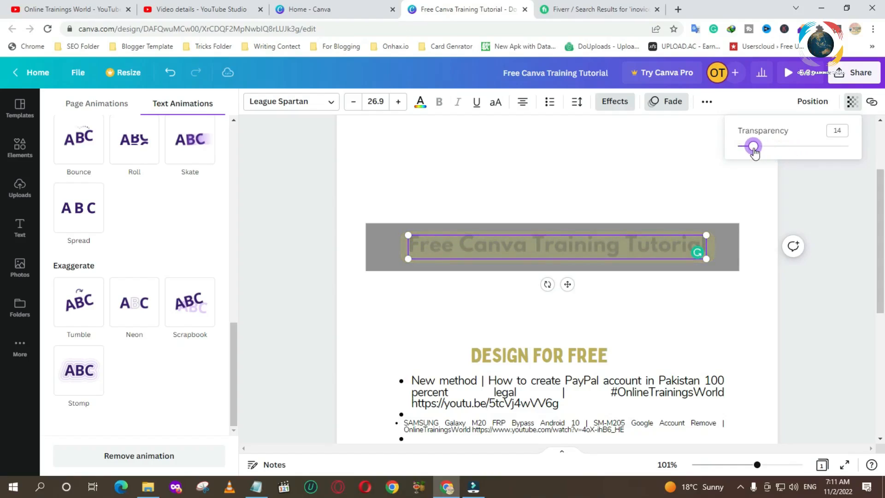
pyautogui.moveTo(754, 148); pyautogui.dragTo(859, 153)
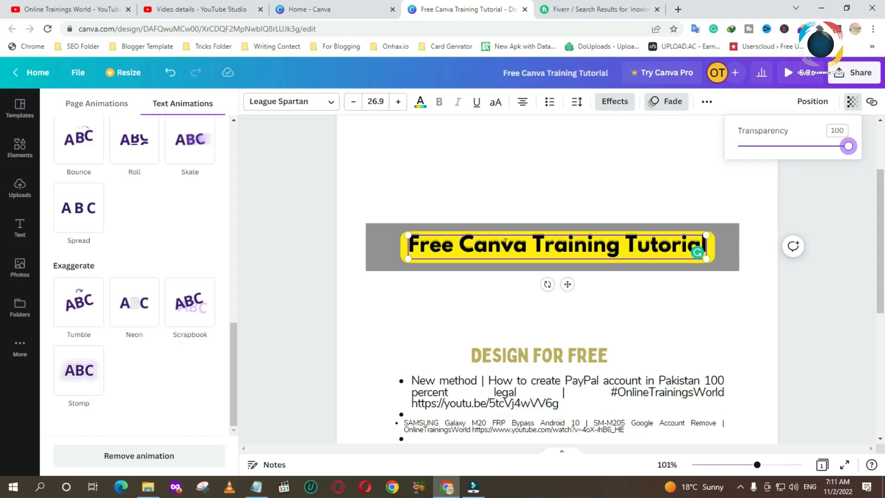
pyautogui.click(853, 103)
# - Open the title's link box and close it without adding a link
pyautogui.click(872, 103)
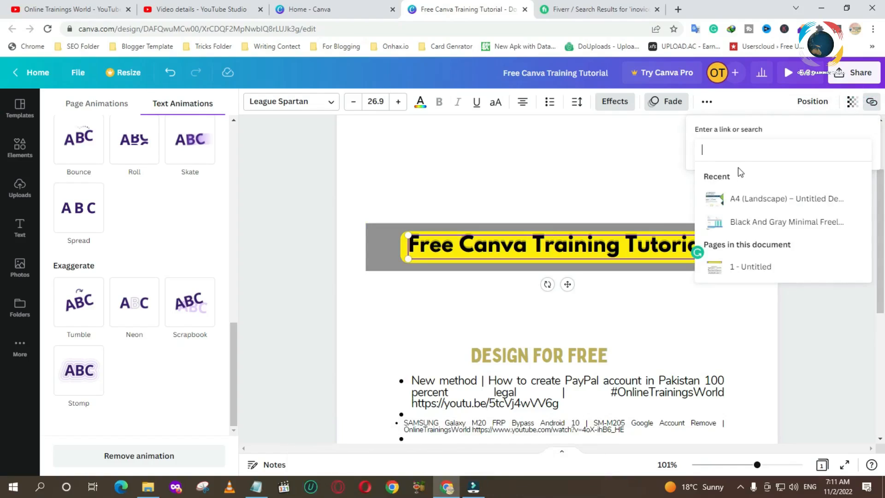
pyautogui.click(722, 151)
pyautogui.click(546, 176)
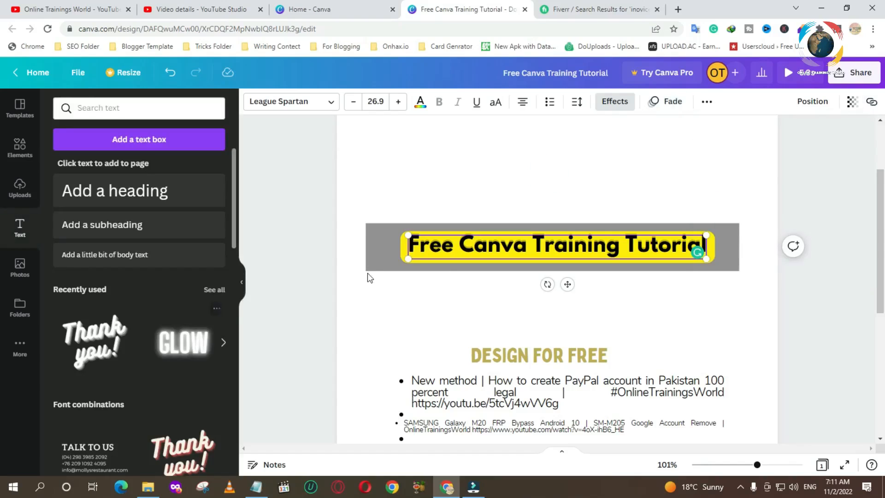
# - Add the GLOW text combination to the page and replace its text with OTW
pyautogui.scroll(-3, 553, 261)
pyautogui.scroll(-3, 553, 261)
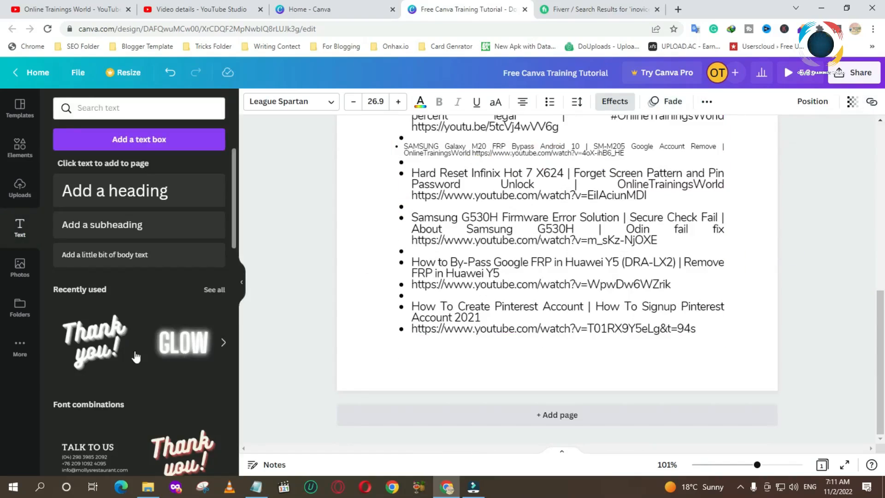
pyautogui.scroll(-5, 102, 308)
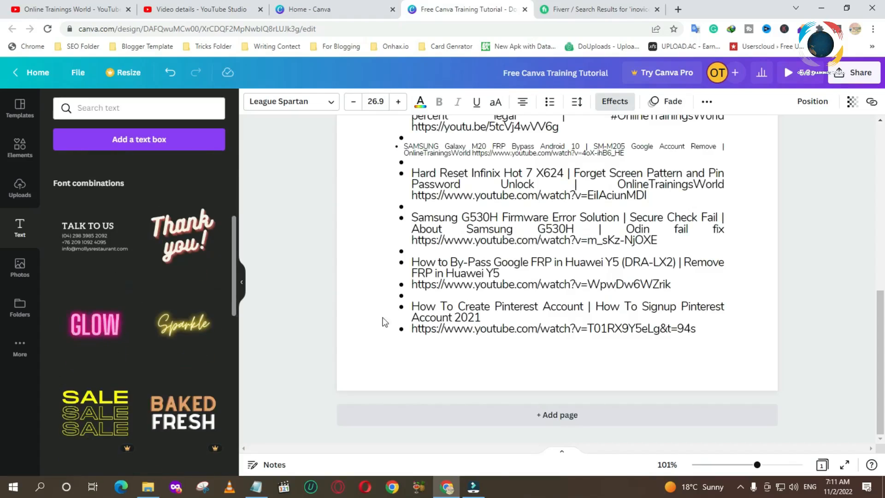
pyautogui.click(130, 319)
pyautogui.scroll(3, 558, 236)
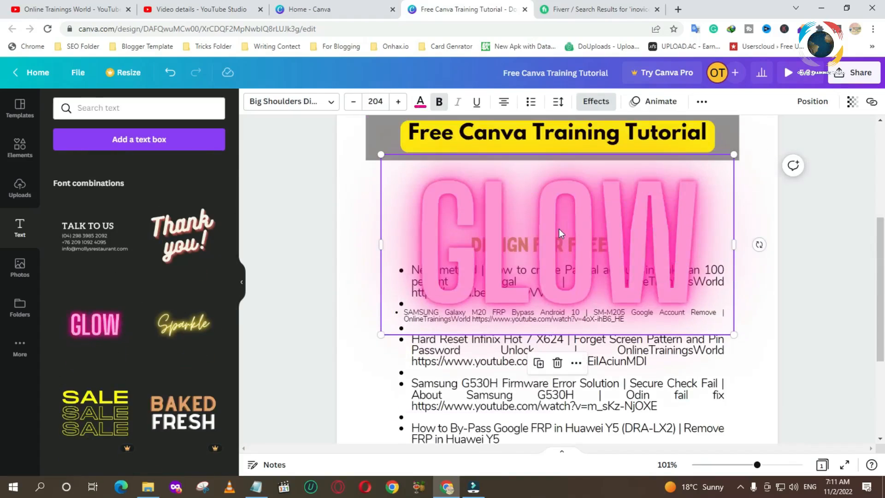
pyautogui.doubleClick(559, 228)
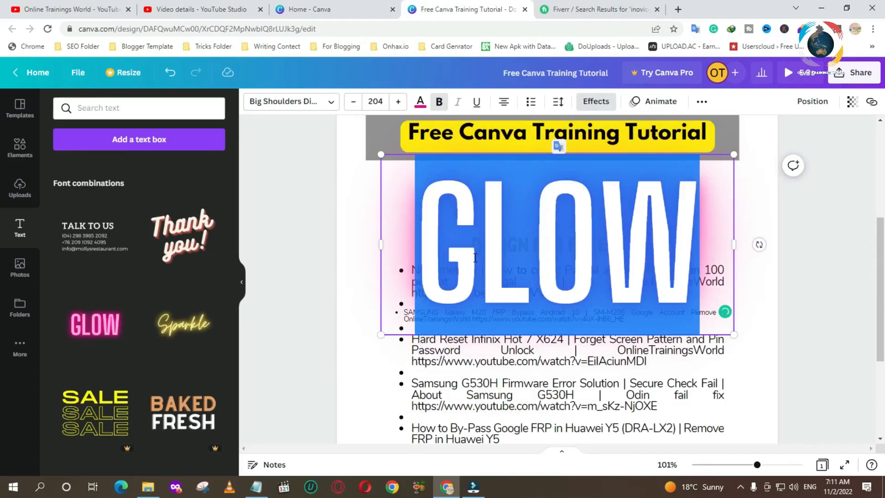
pyautogui.write('OTW')
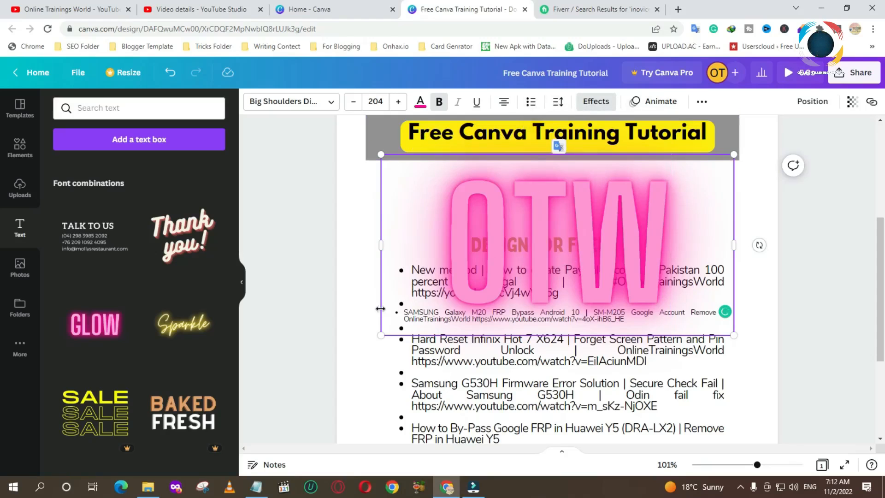
# - Add the Sparkle text combination and move it up over the title bar
pyautogui.scroll(5, 276, 314)
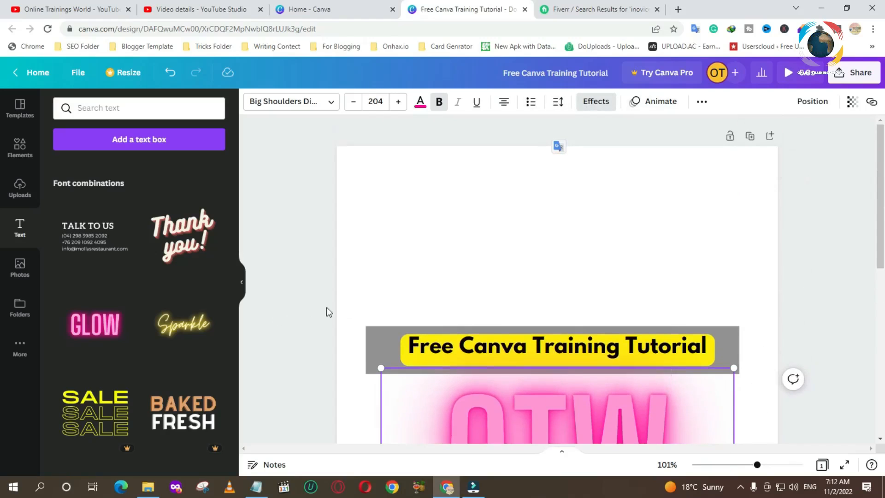
pyautogui.scroll(-2, 392, 277)
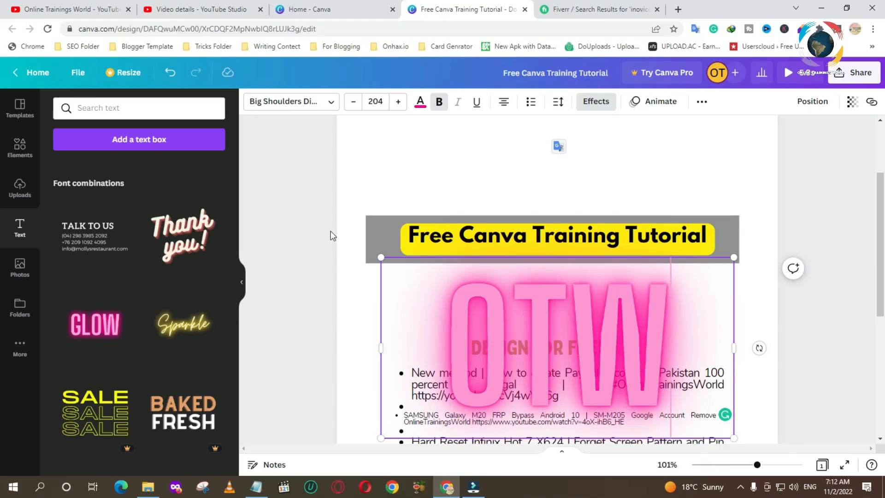
pyautogui.click(214, 327)
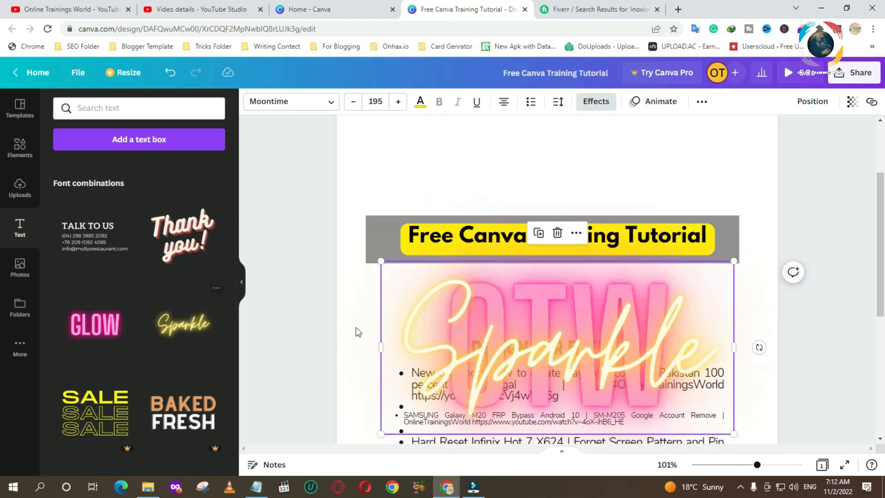
pyautogui.moveTo(506, 352); pyautogui.dragTo(510, 191)
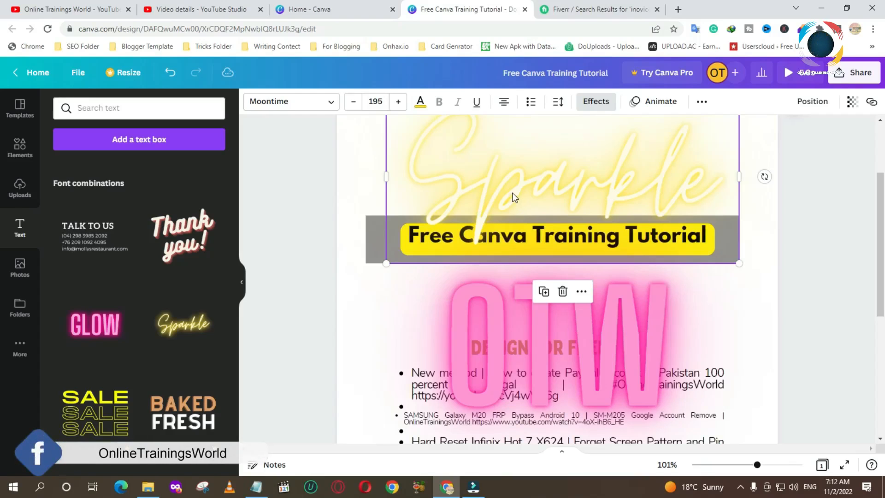
# - Replace the Sparkle text with a person's name
pyautogui.doubleClick(500, 194)
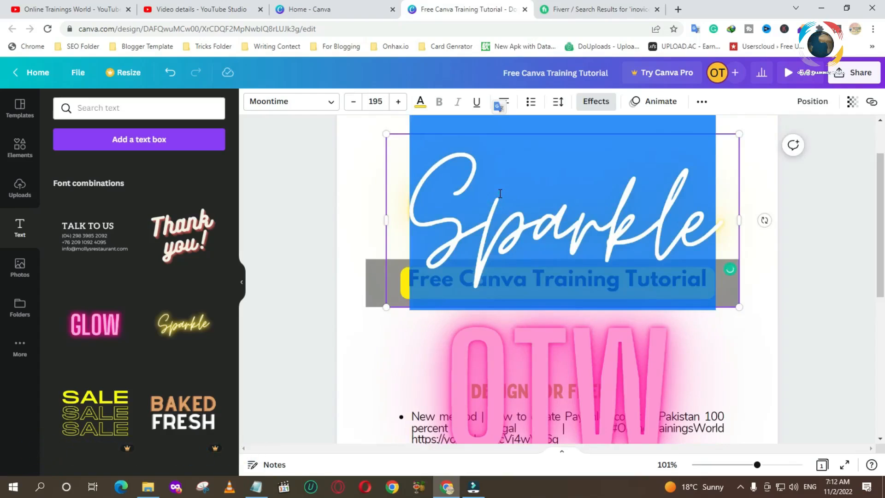
pyautogui.write('OTW')
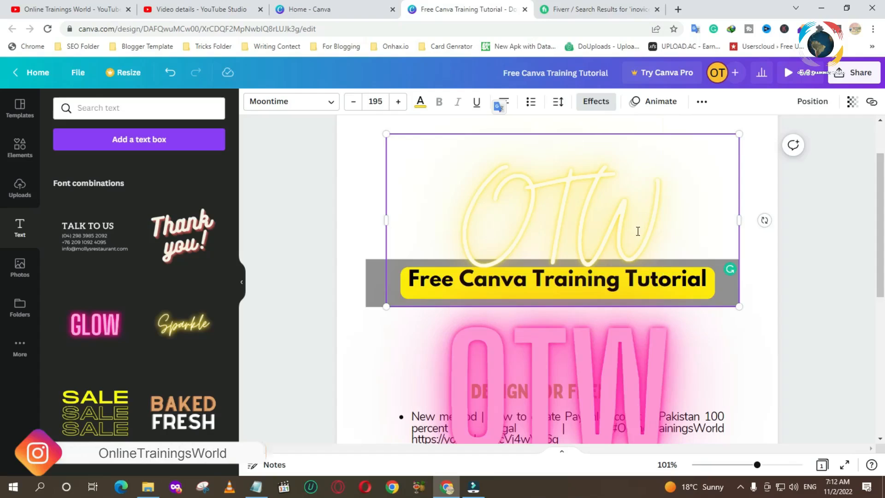
pyautogui.moveTo(657, 225); pyautogui.dragTo(478, 230)
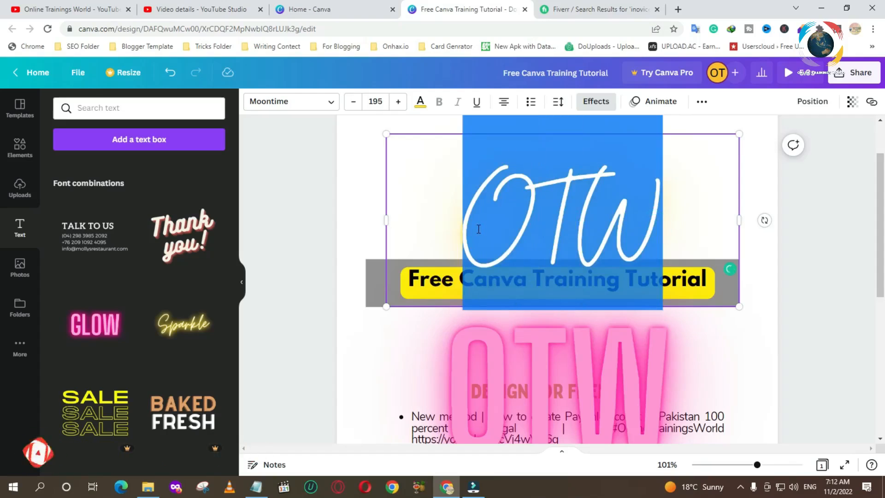
pyautogui.write('Naeem')
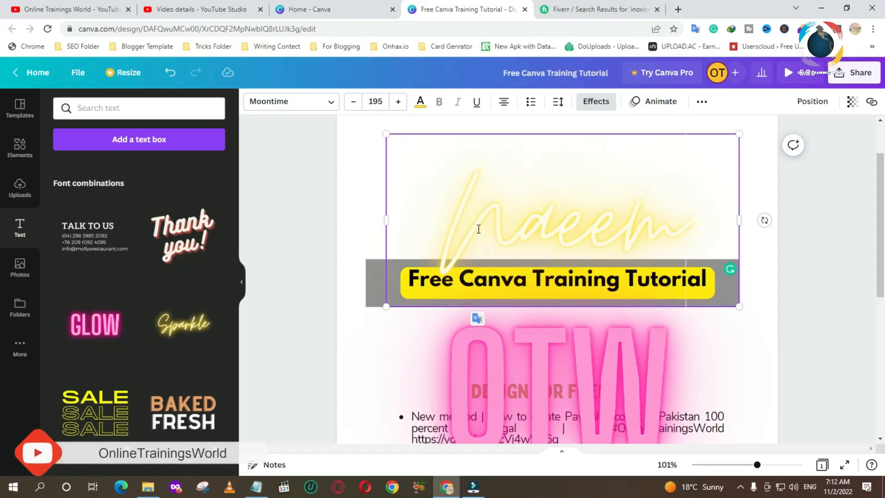